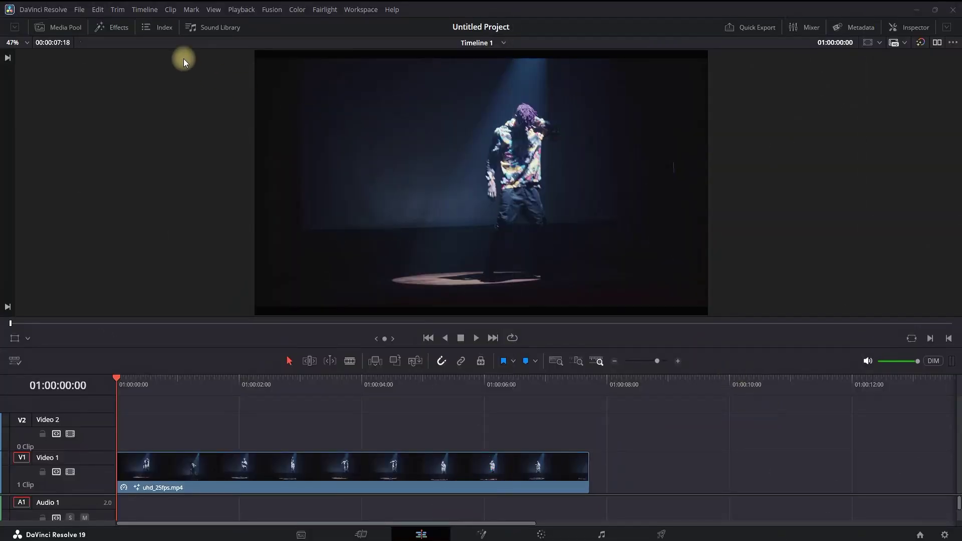
Step: Drag an Adjustment Clip from the Effects library onto Video 2 above the dance footage
click(119, 27)
click(150, 62)
text(adju)
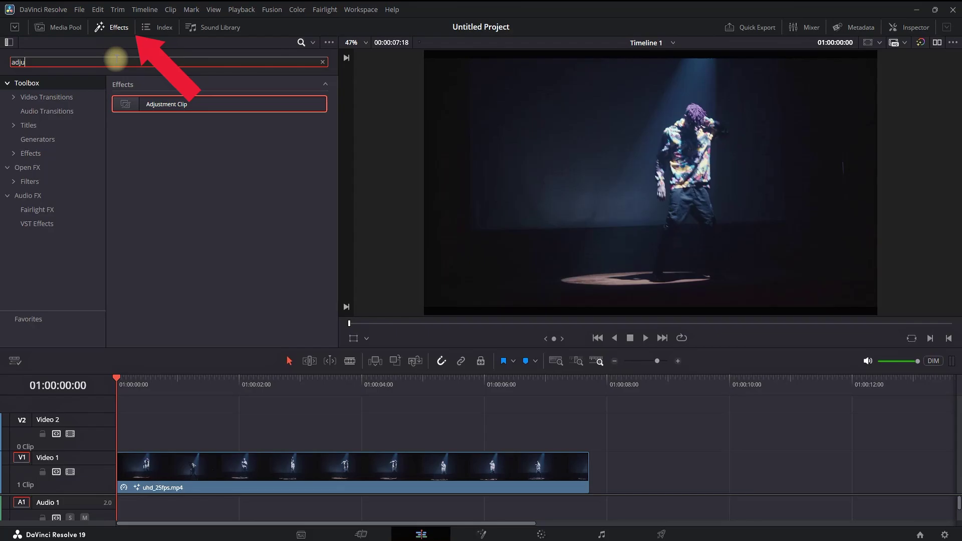
drag(161, 103, 118, 437)
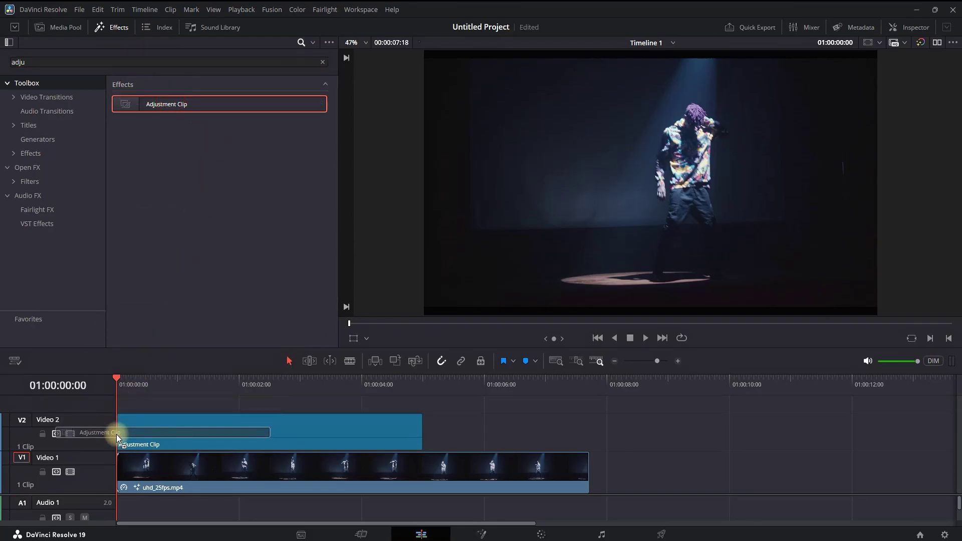
click(114, 27)
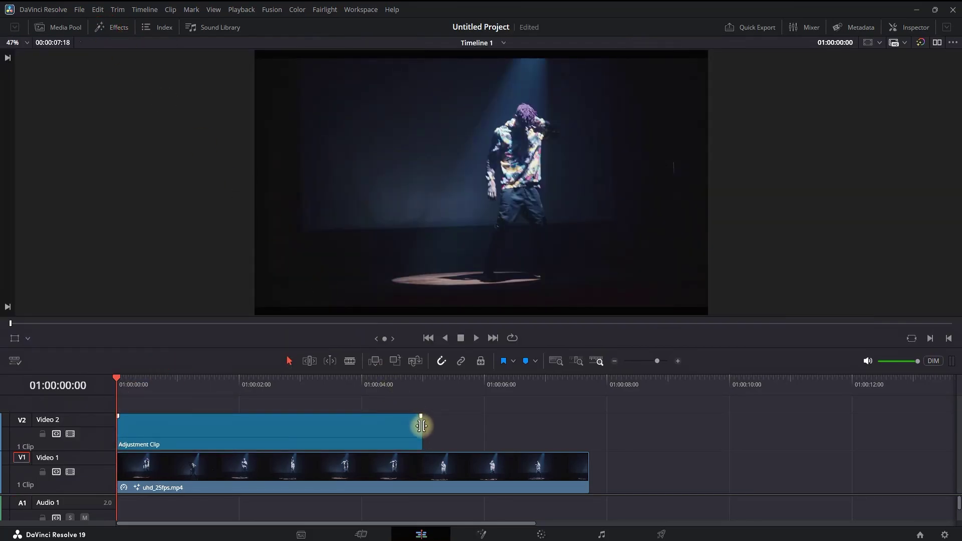
Step: Trim the adjustment clip's right edge to a short segment at the timeline start
drag(421, 427, 176, 429)
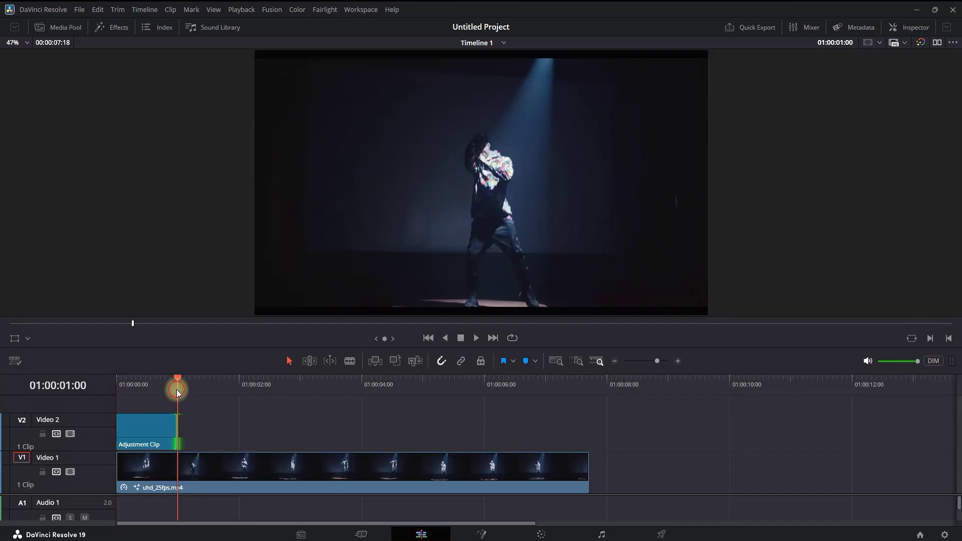
drag(178, 387, 140, 389)
drag(178, 429, 140, 430)
Step: Open the adjustment clip in the Fusion page from its right-click menu
right_click(131, 432)
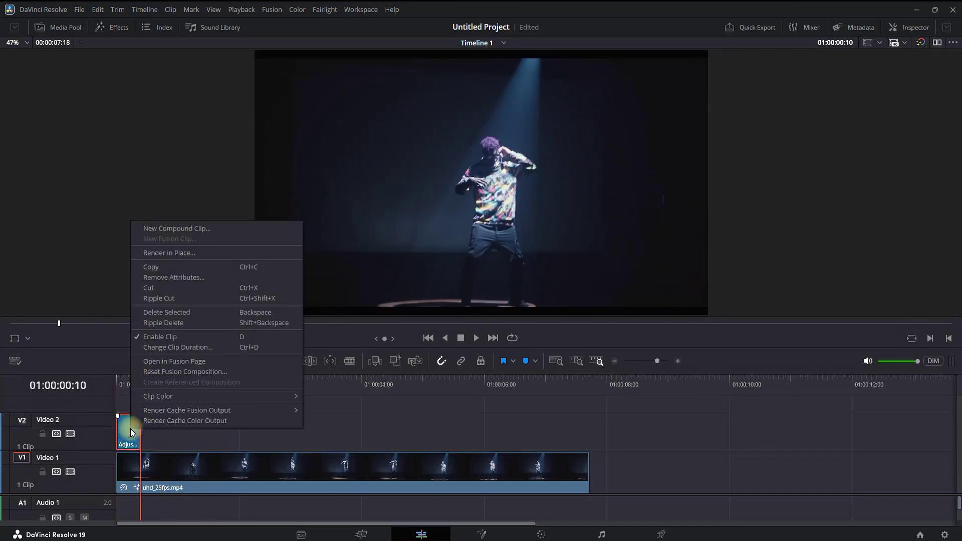
click(162, 362)
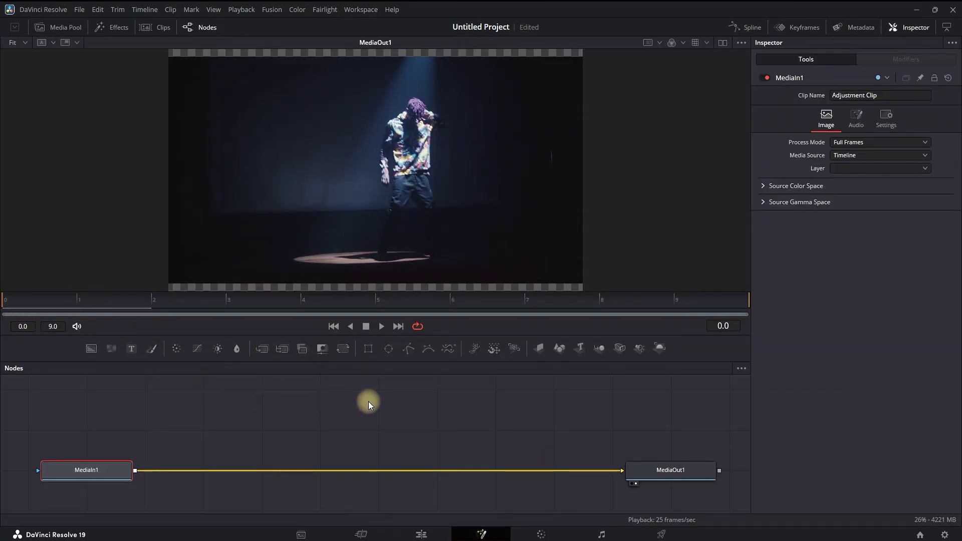
Step: Insert a Transform node with Size 2 and drag its centre to the left
click(345, 352)
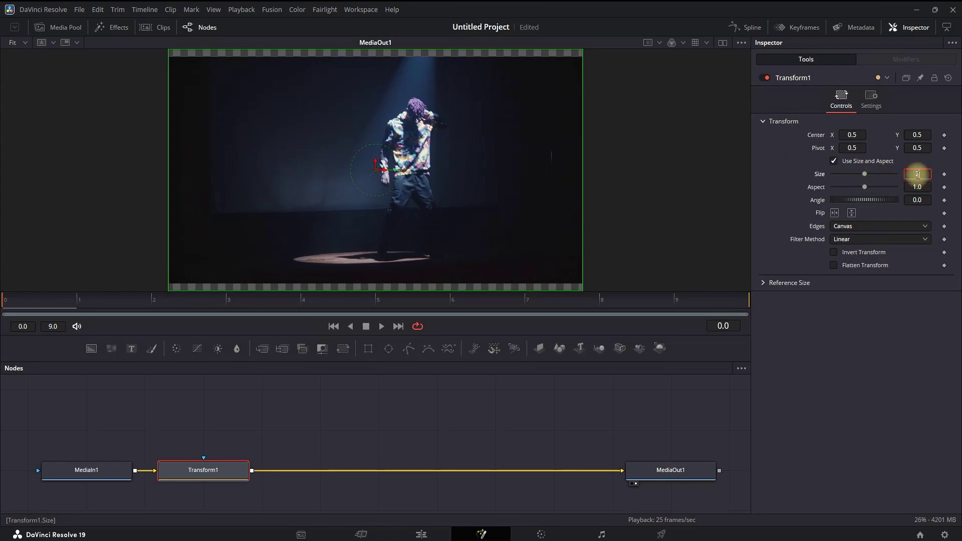
text(2)
key(Return)
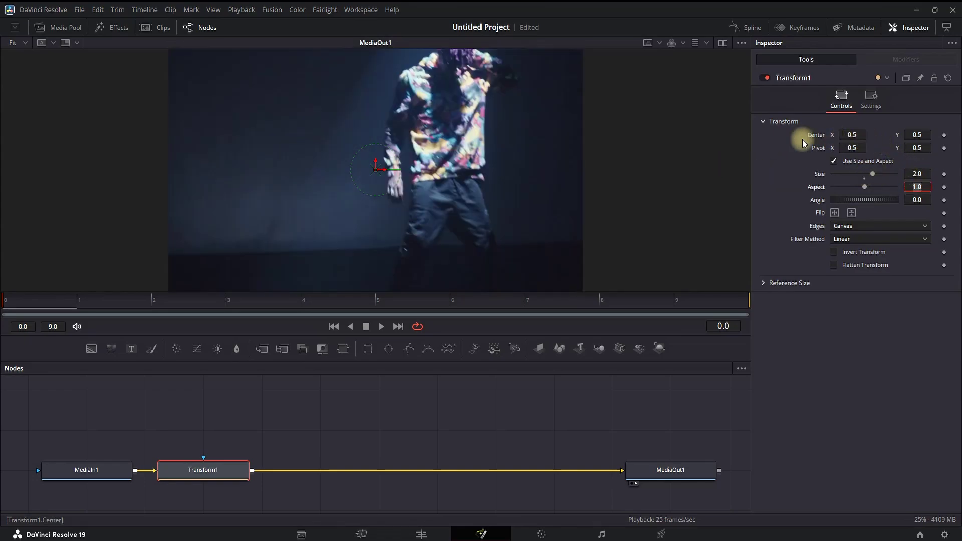
mouse_move(376, 169)
mouse_down()
mouse_move(297, 220)
mouse_move(307, 215)
mouse_up()
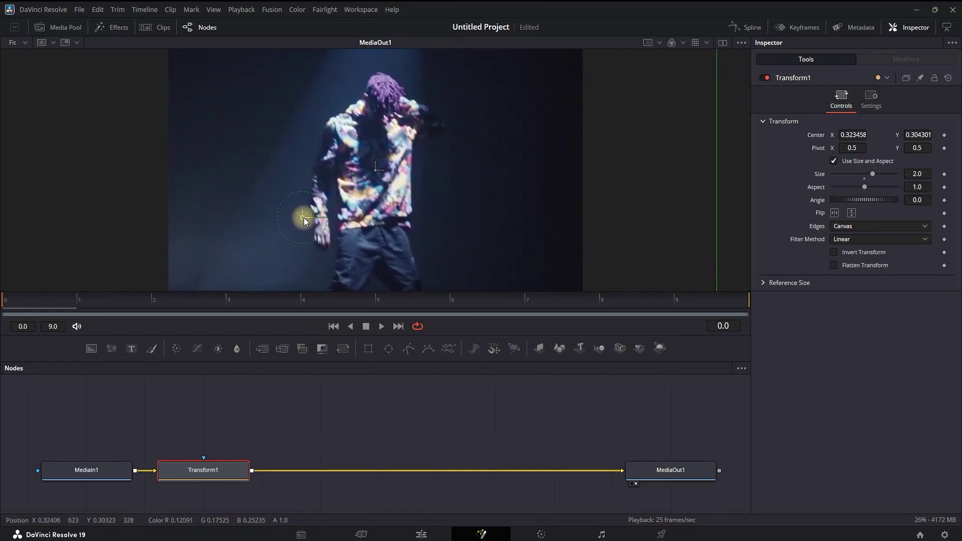
Step: Keyframe the Transform's Center and Size at frame 0, then go to frame 9
click(946, 138)
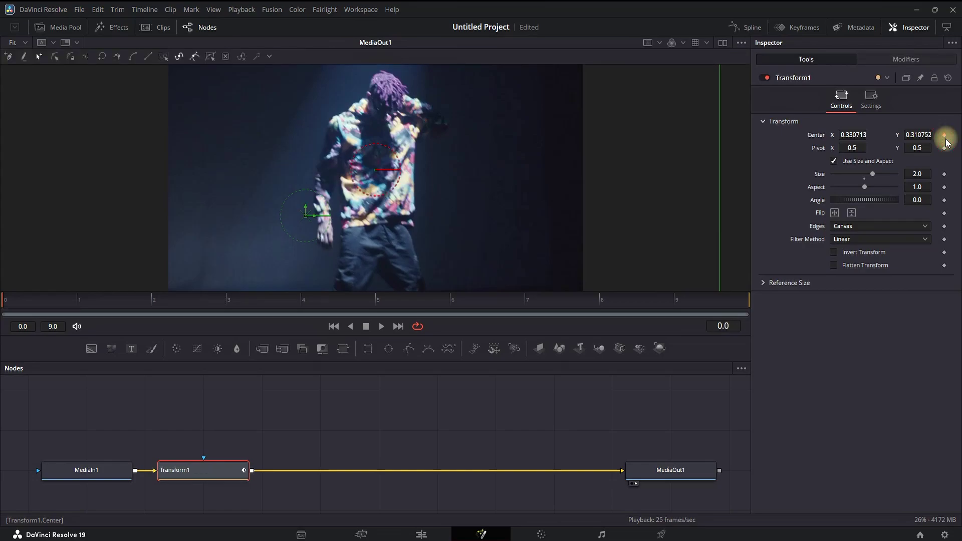
click(947, 176)
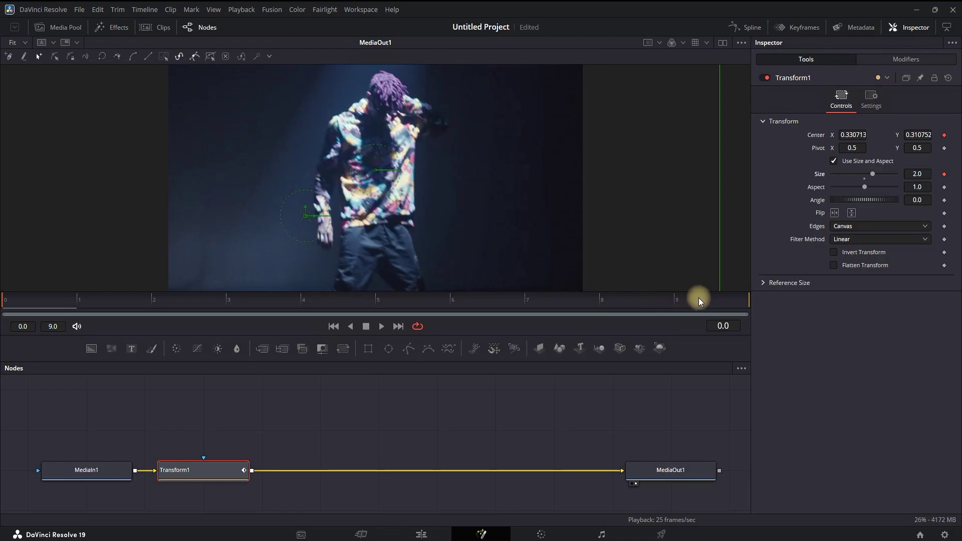
click(744, 300)
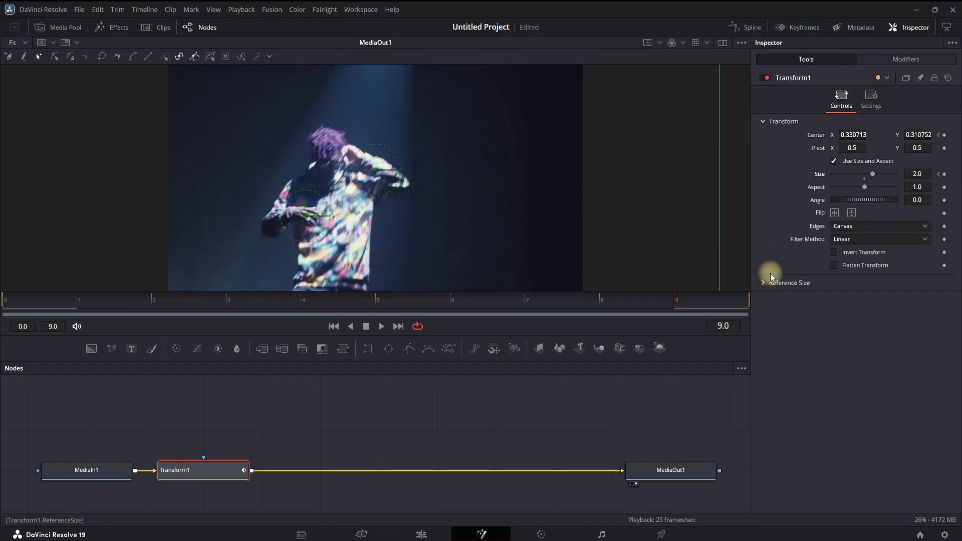
Step: At frame 9 set Size 1 and Center 0.5/0.5, then play from the start
click(866, 179)
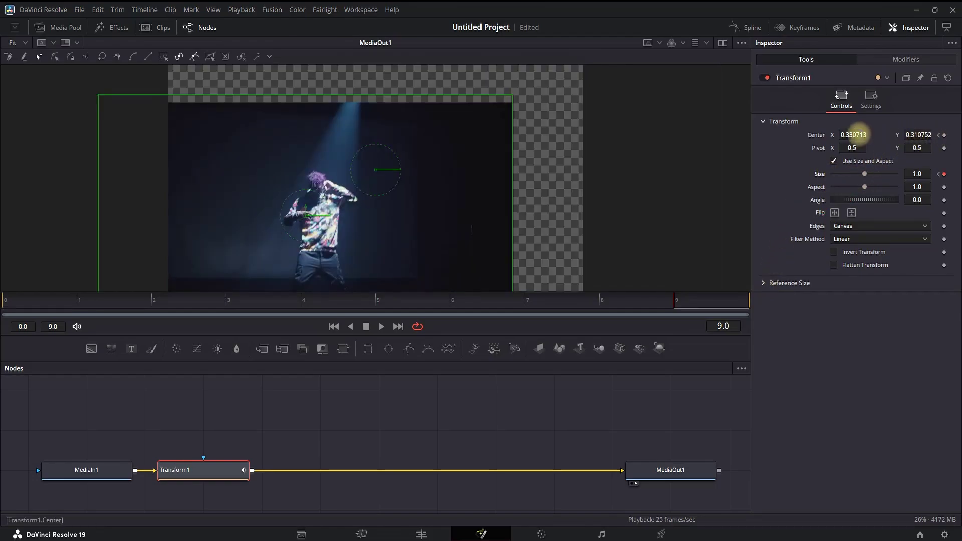
text(0.5)
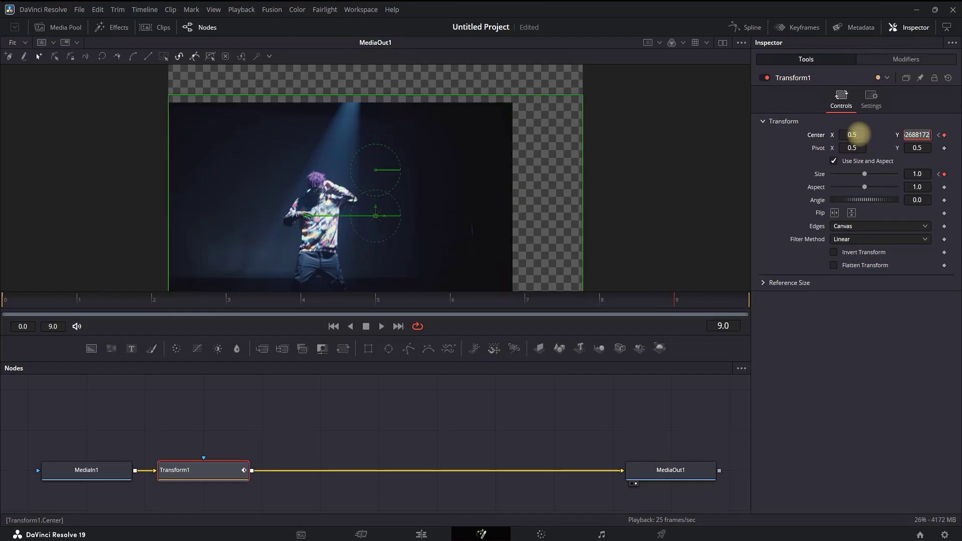
key(Return)
double_click(918, 134)
text(.5)
key(Tab)
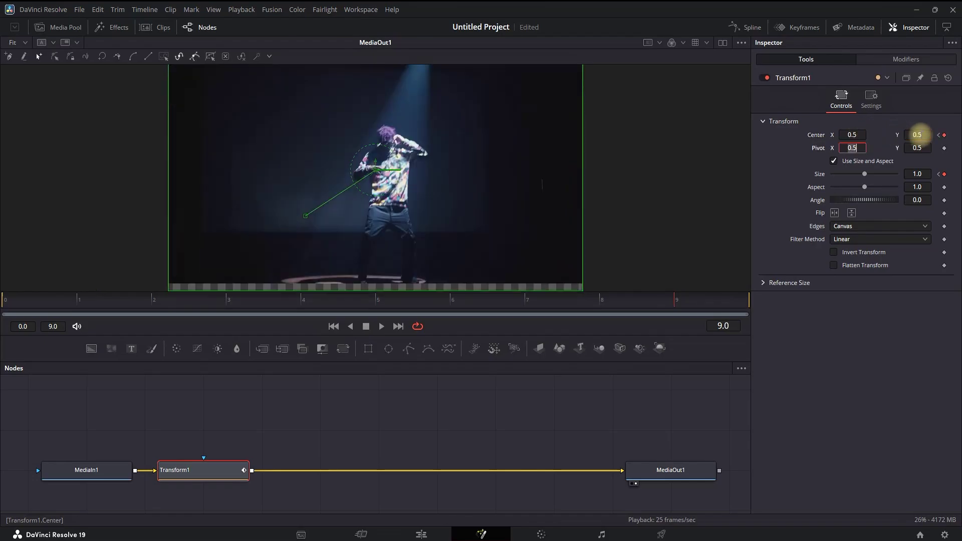
click(6, 299)
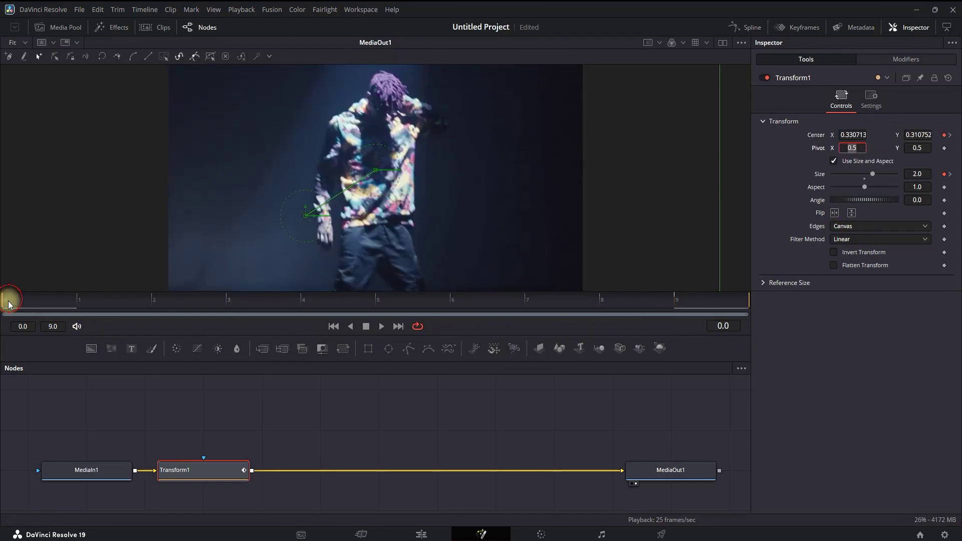
click(382, 327)
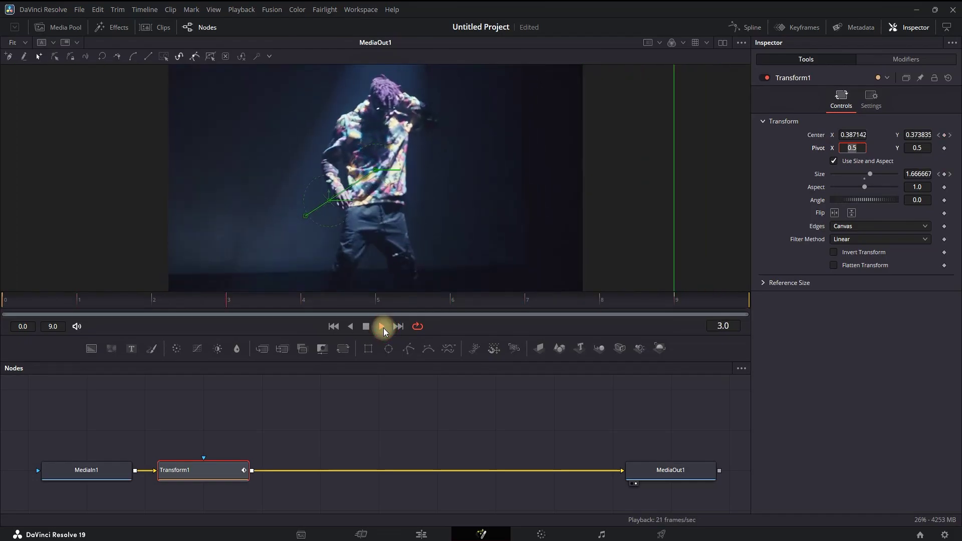
Step: Stop playback, enable Transform motion blur (quality 4, shutter 230), and open the Spline editor
click(368, 328)
click(872, 100)
click(834, 232)
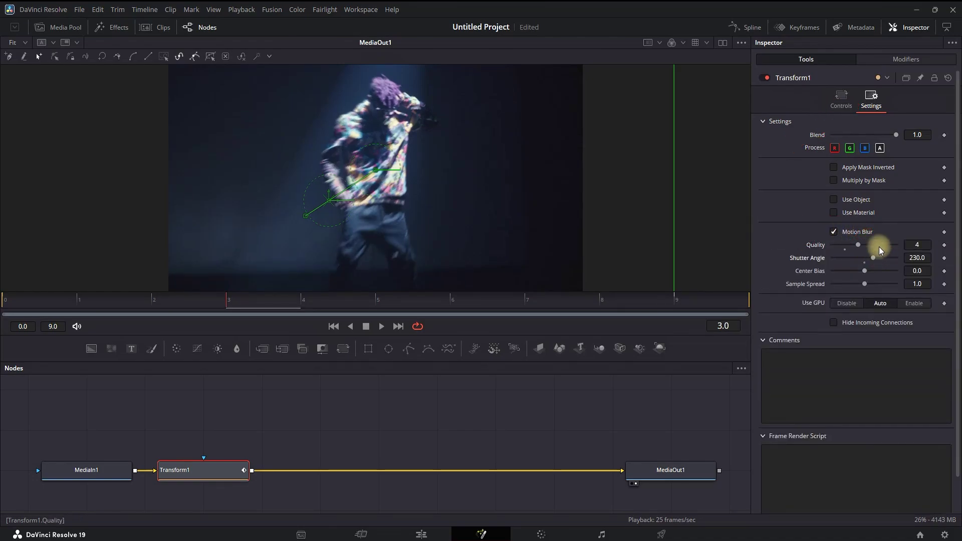
click(751, 28)
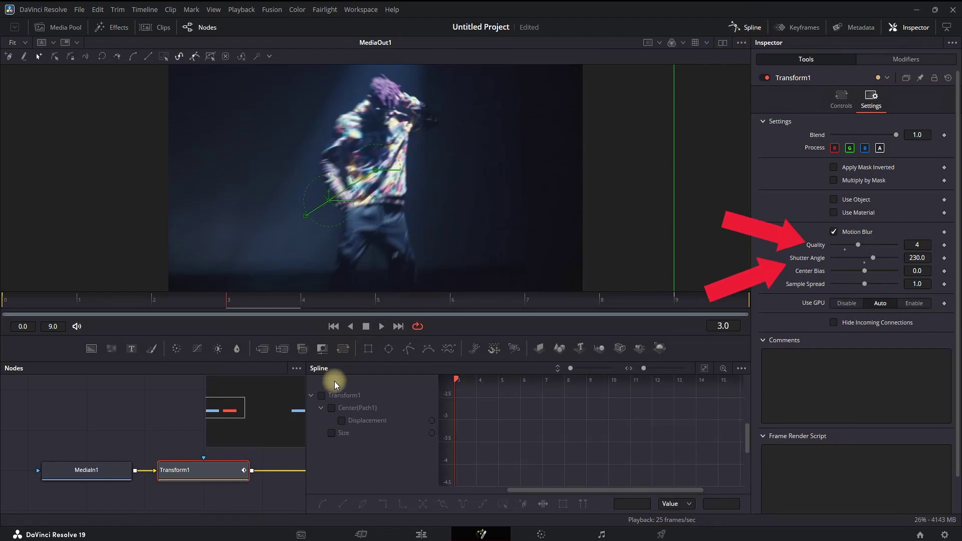
Step: Fit Transform1's curves, smooth all its keyframes, and switch to the Keyframes view
click(322, 395)
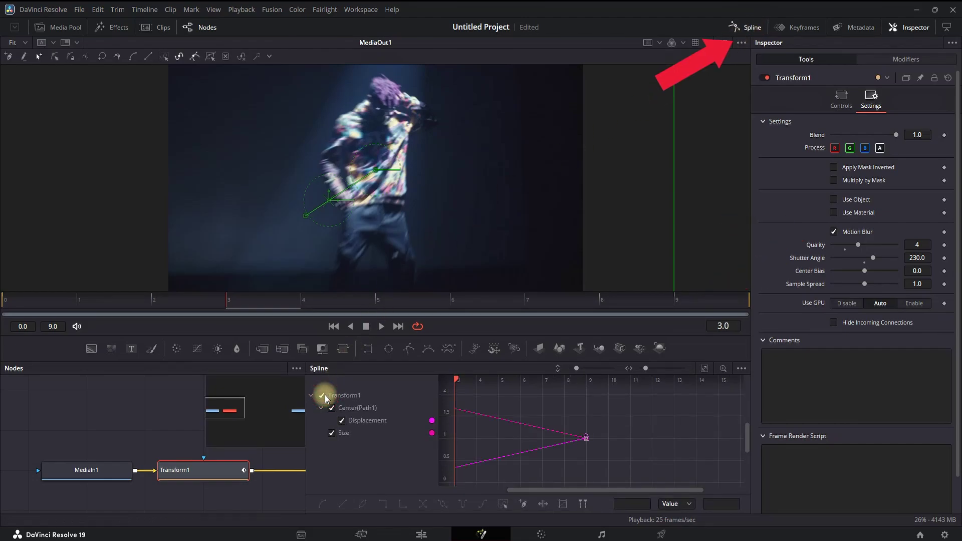
click(706, 368)
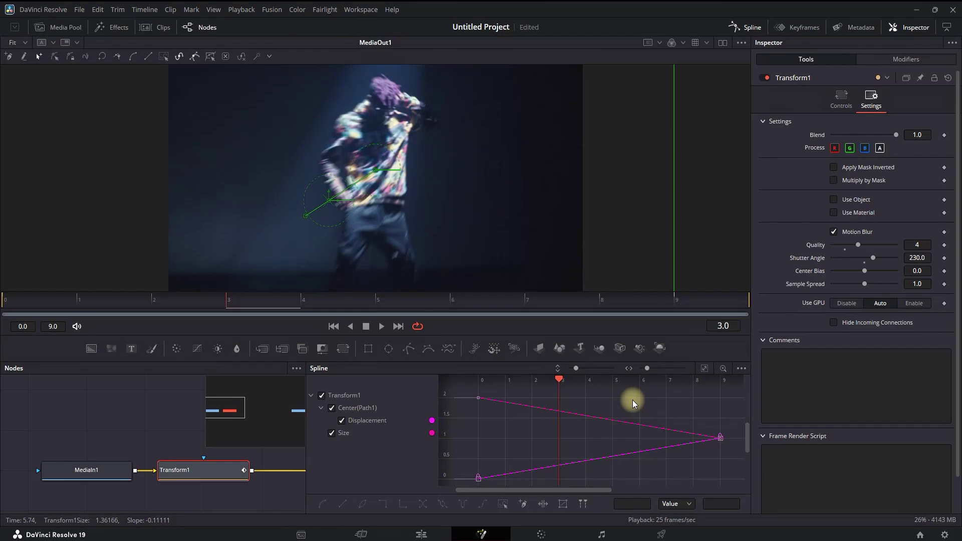
key(ctrl+a)
key(s)
key(s)
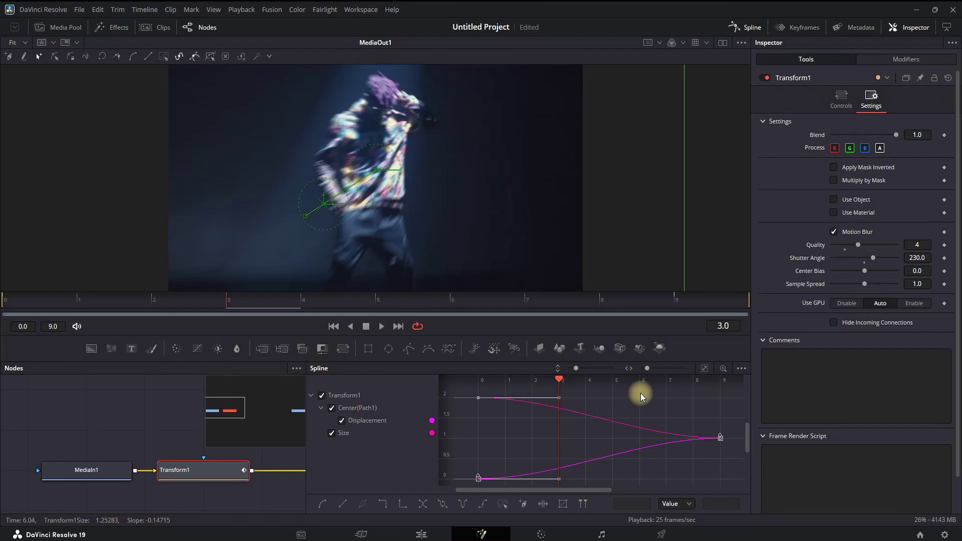
key(shift+space)
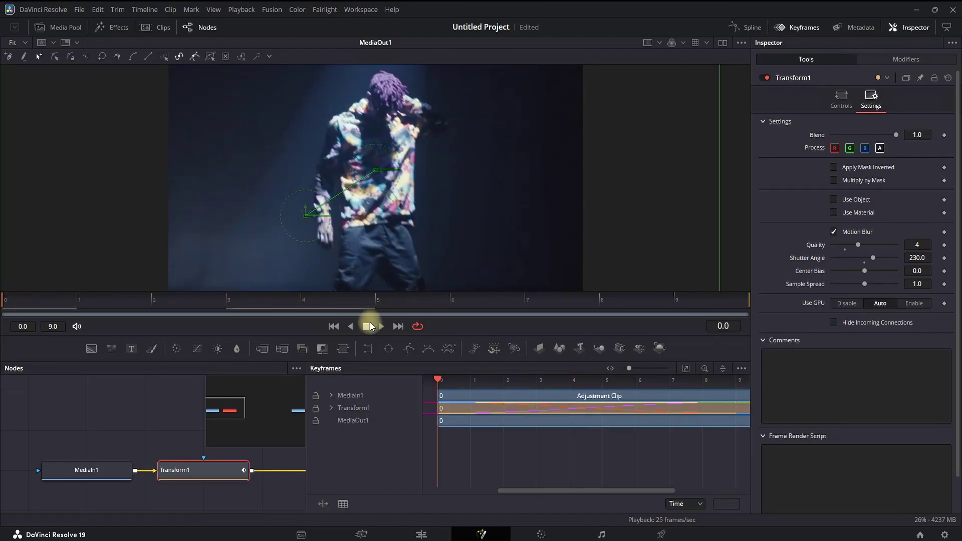
click(380, 327)
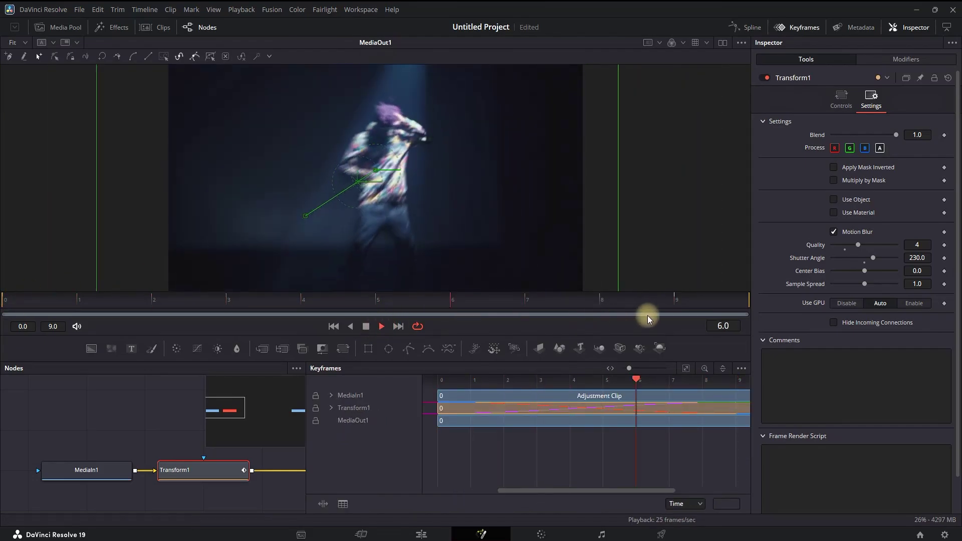